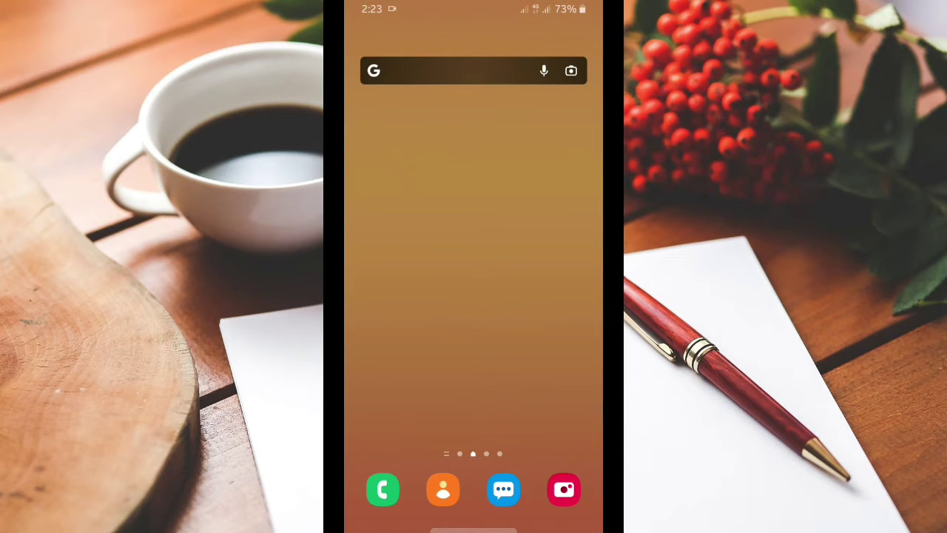
# - Swipe to the page of installed app icons and launch Twitter
pyautogui.moveTo(545, 319); pyautogui.dragTo(489, 318)
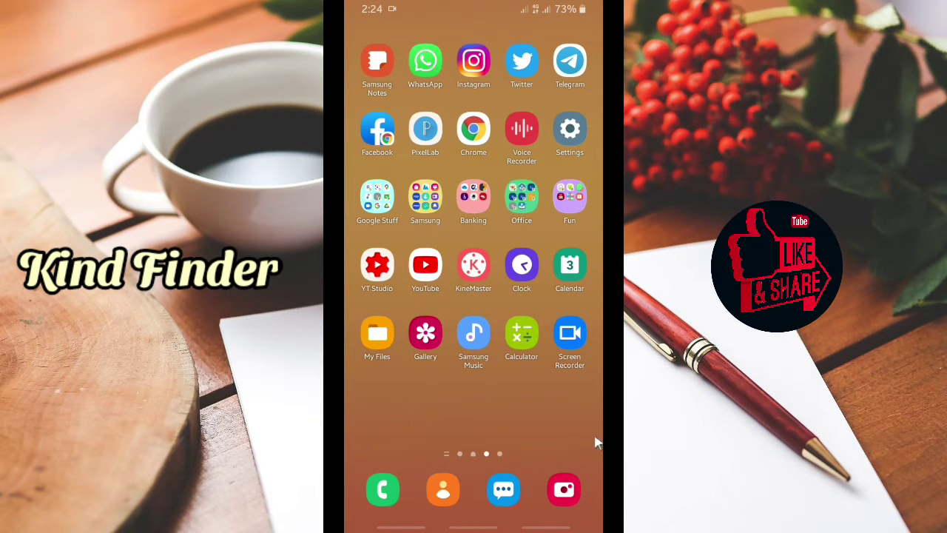
pyautogui.click(521, 63)
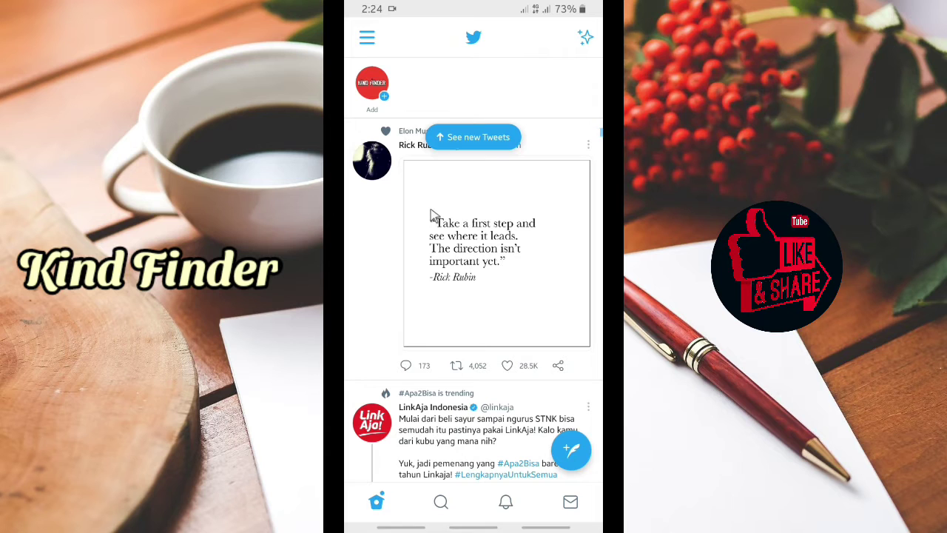
# - Open the account's profile and scroll its 7 retweeted GIF tweets, back up to the Minions GIF
pyautogui.click(370, 40)
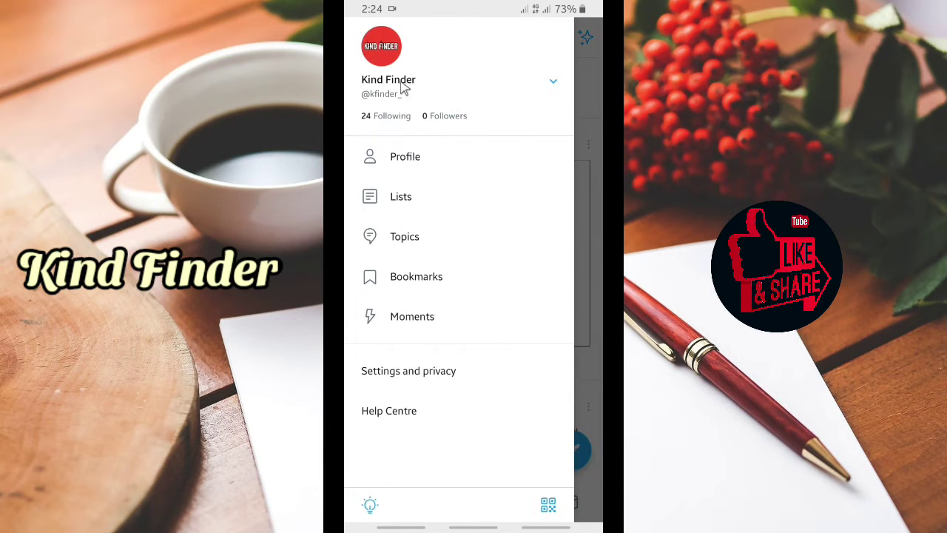
pyautogui.click(406, 158)
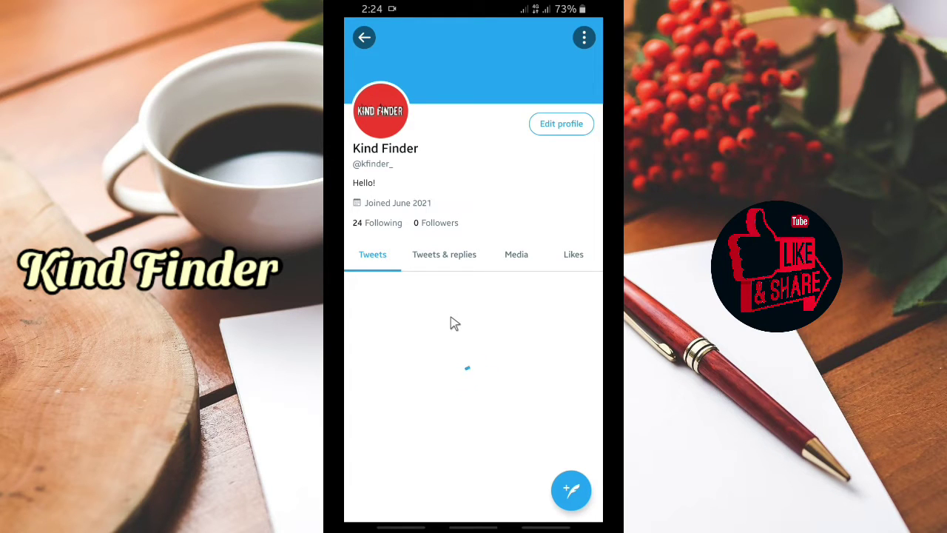
pyautogui.scroll(-5, 453, 324)
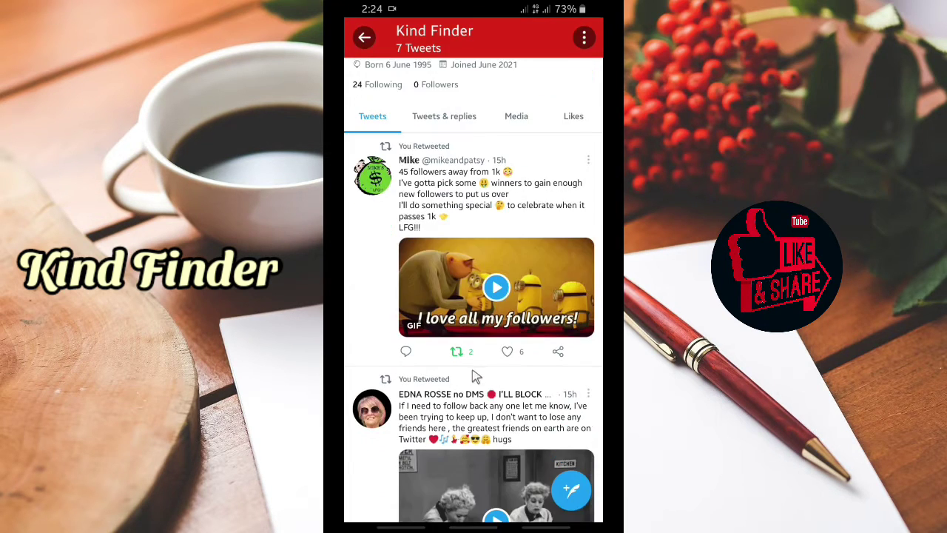
pyautogui.scroll(-10, 470, 366)
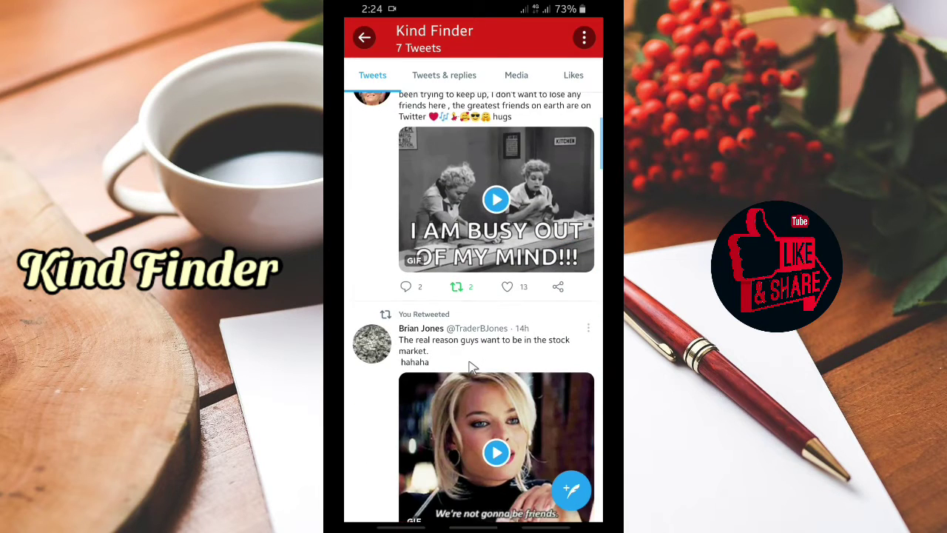
pyautogui.scroll(-8, 469, 364)
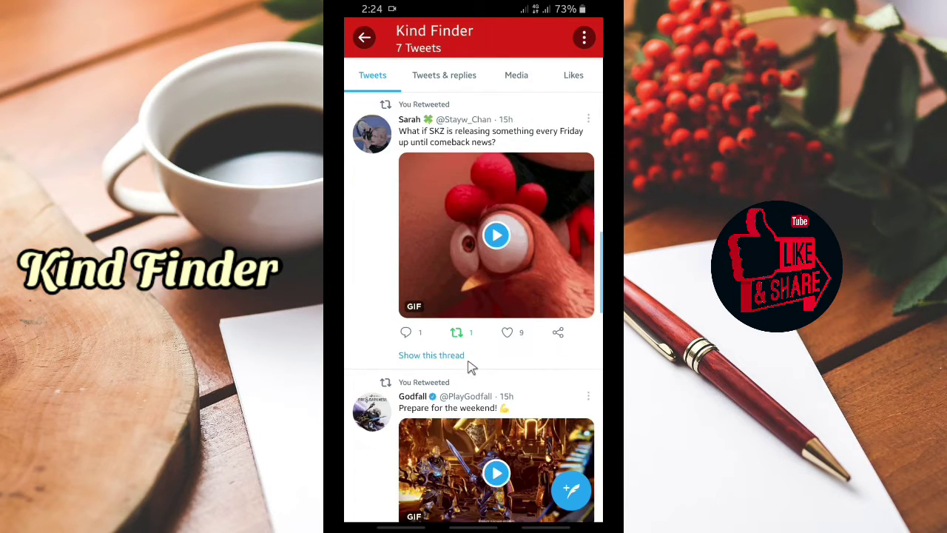
pyautogui.scroll(4, 462, 361)
pyautogui.scroll(12, 463, 361)
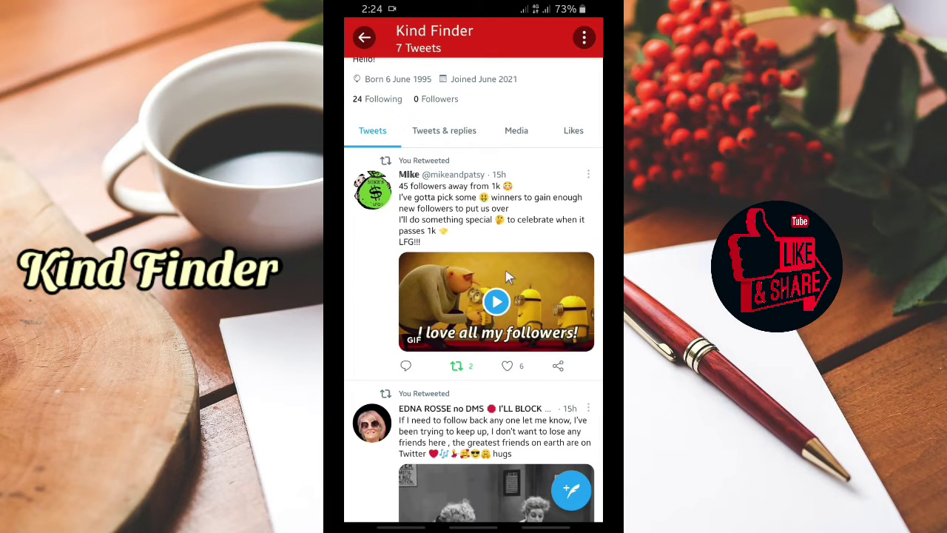
pyautogui.click(494, 303)
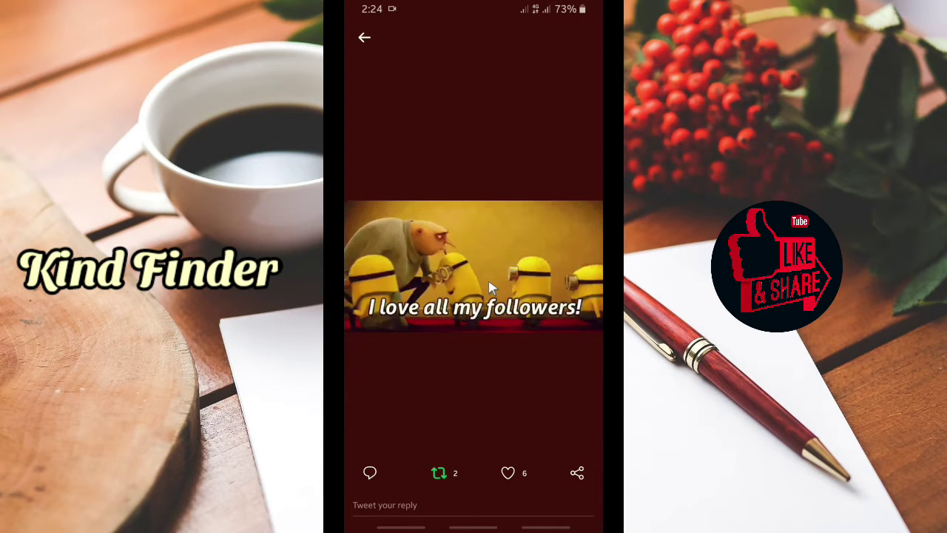
pyautogui.rightClick(502, 261)
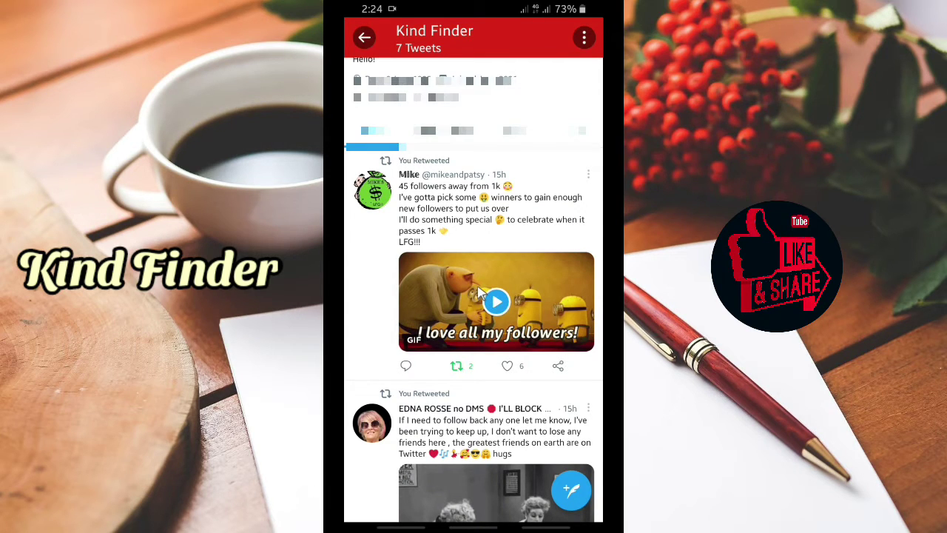
pyautogui.moveTo(576, 6); pyautogui.dragTo(576, 82)
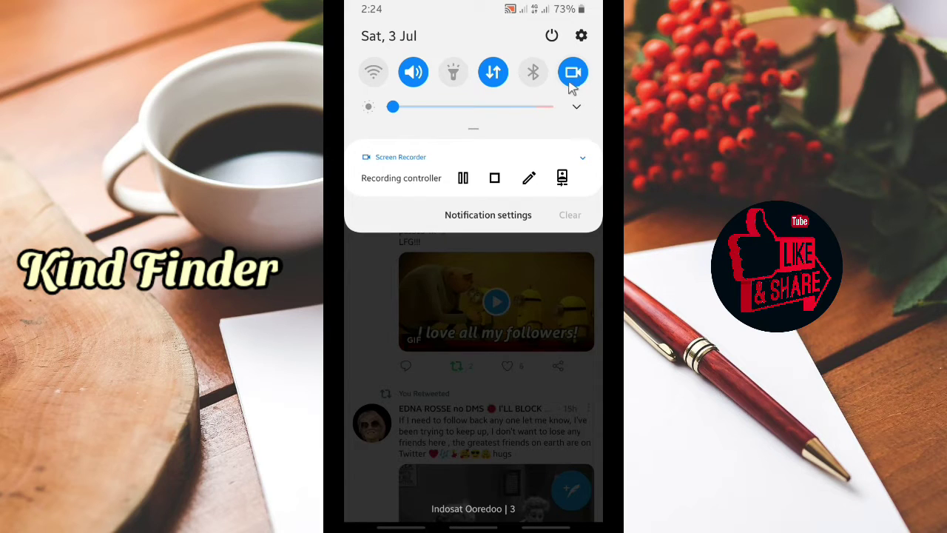
pyautogui.click(534, 310)
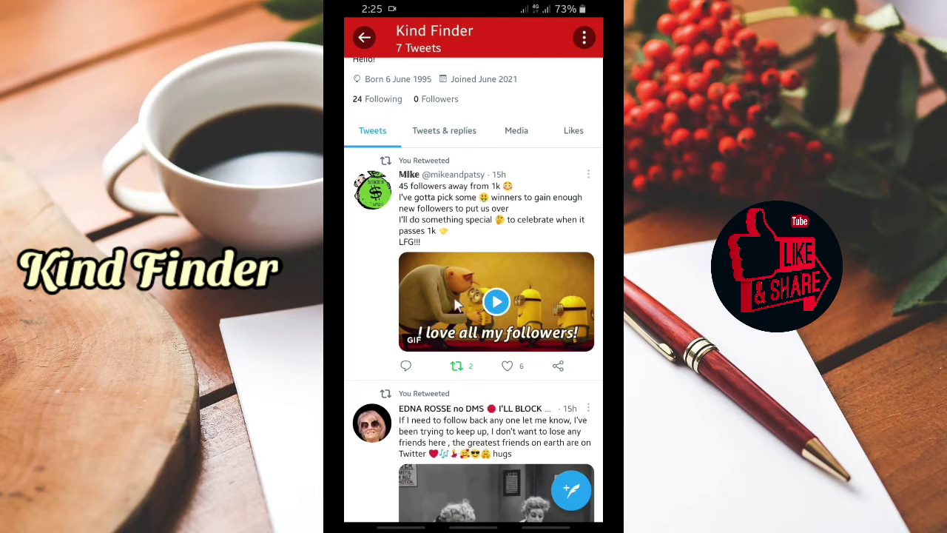
pyautogui.click(496, 302)
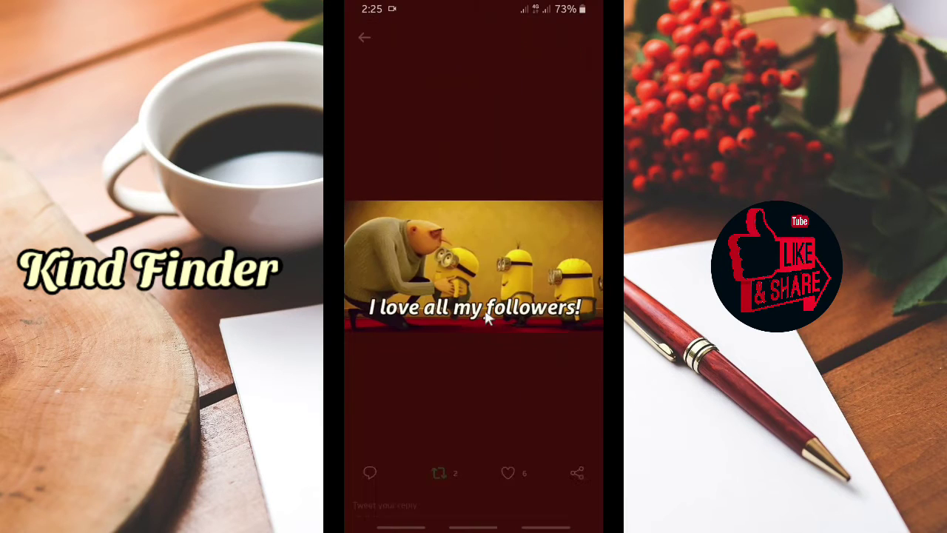
pyautogui.click(460, 346)
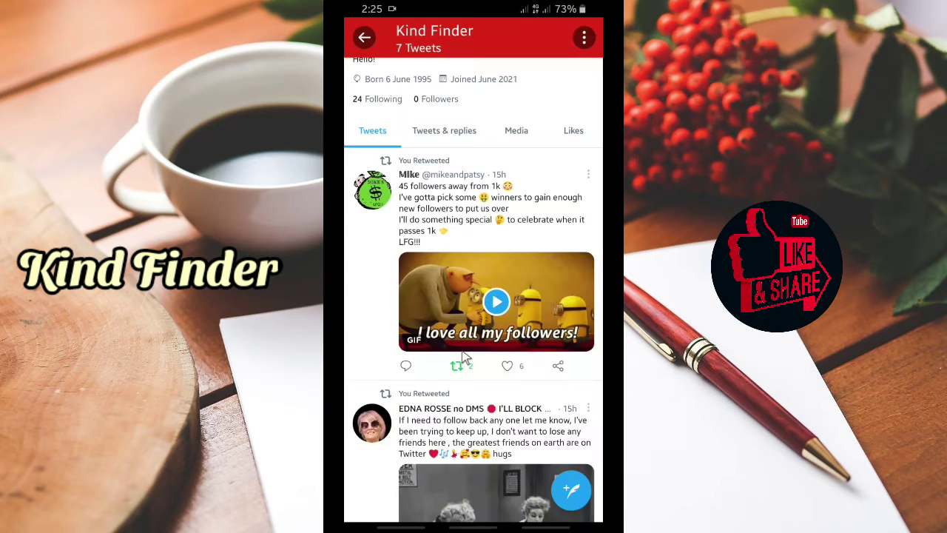
pyautogui.scroll(-1, 507, 298)
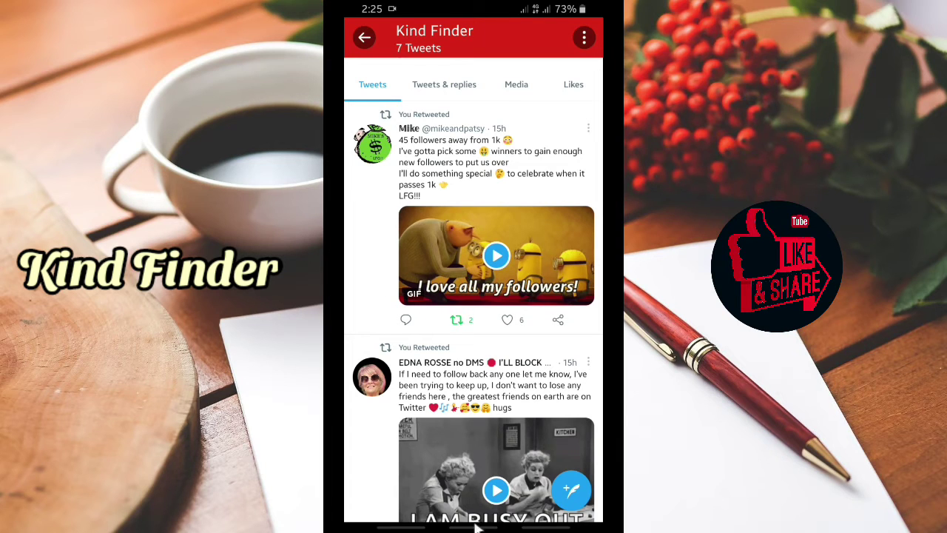
pyautogui.scroll(-10, 551, 299)
# - Launch Play Store from the Google Stuff folder, search 'tweet', and open Tweet2gif's page
pyautogui.moveTo(473, 528); pyautogui.dragTo(476, 375)
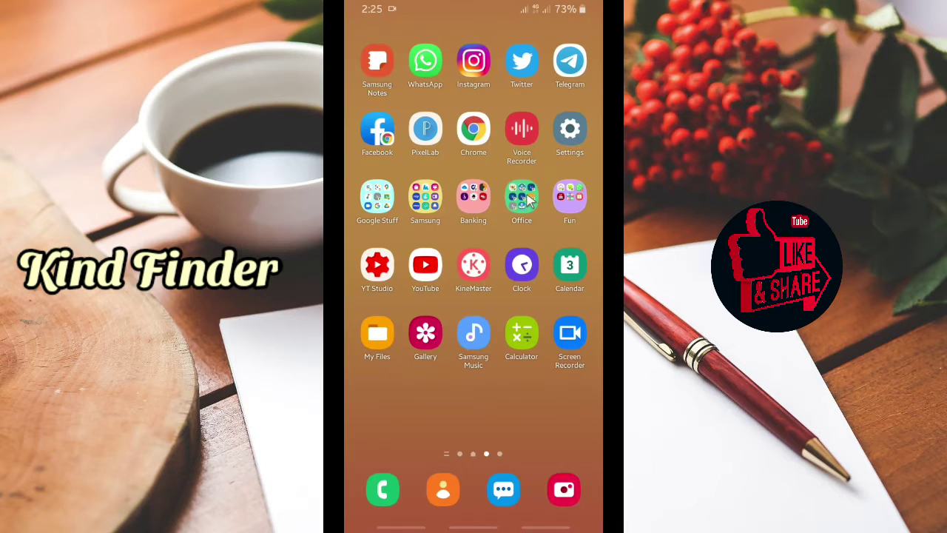
pyautogui.click(377, 201)
pyautogui.click(448, 370)
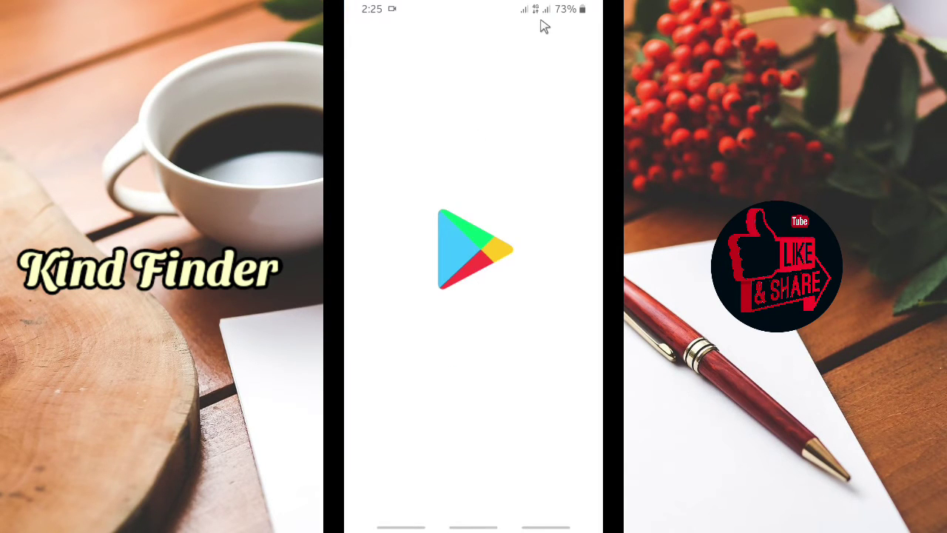
pyautogui.click(509, 41)
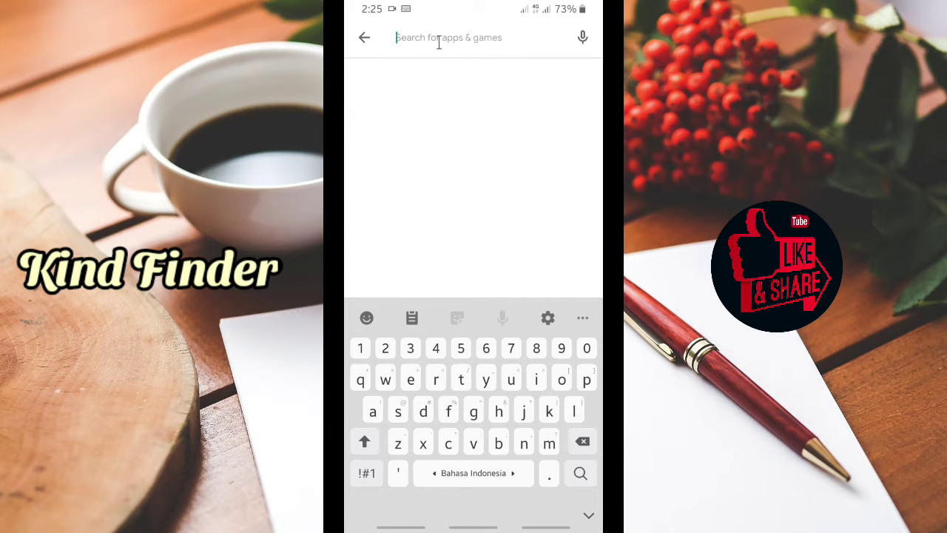
pyautogui.write('twee')
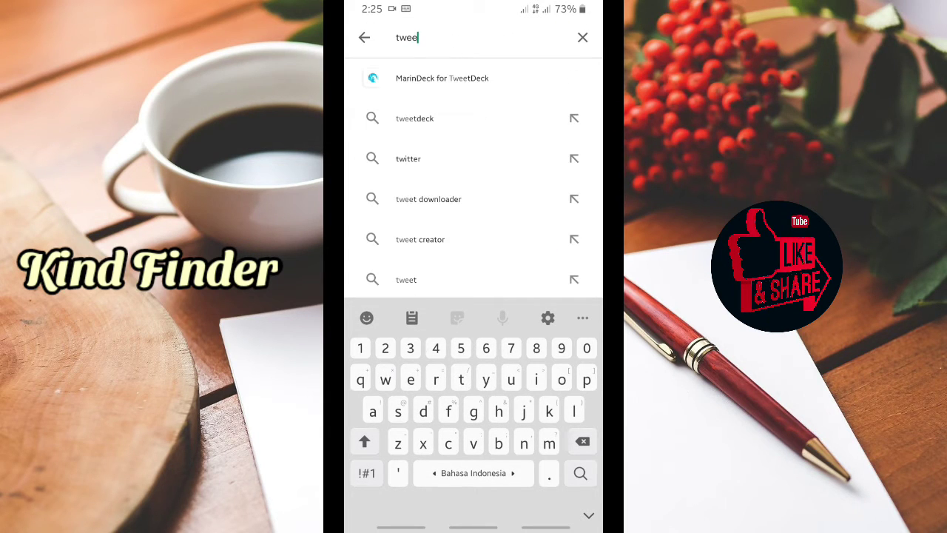
pyautogui.write('t2')
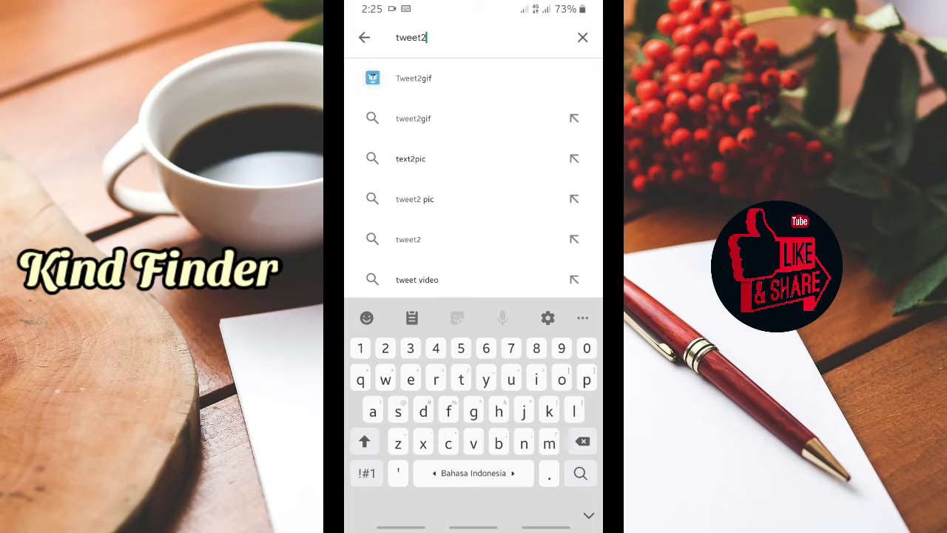
pyautogui.click(413, 81)
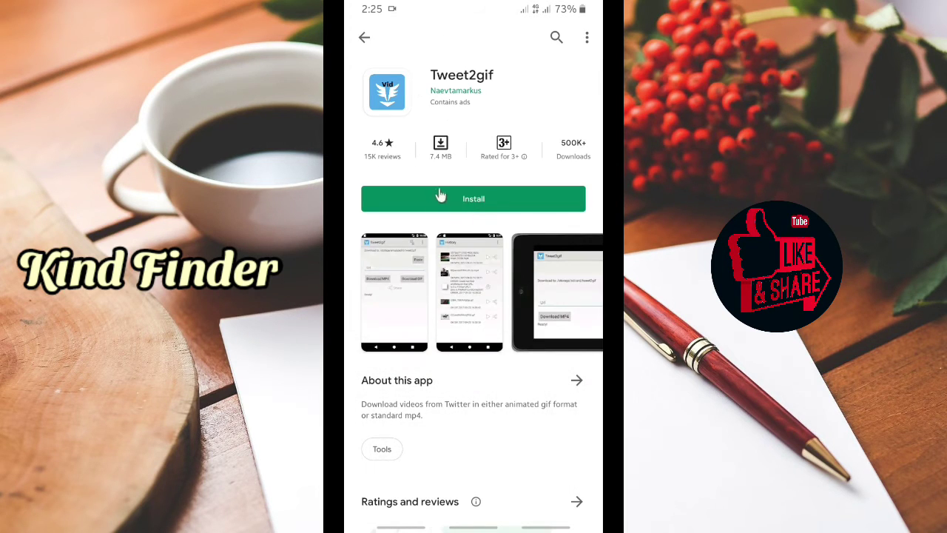
# - Install Tweet2gif from its store page and open it once installed
pyautogui.click(474, 202)
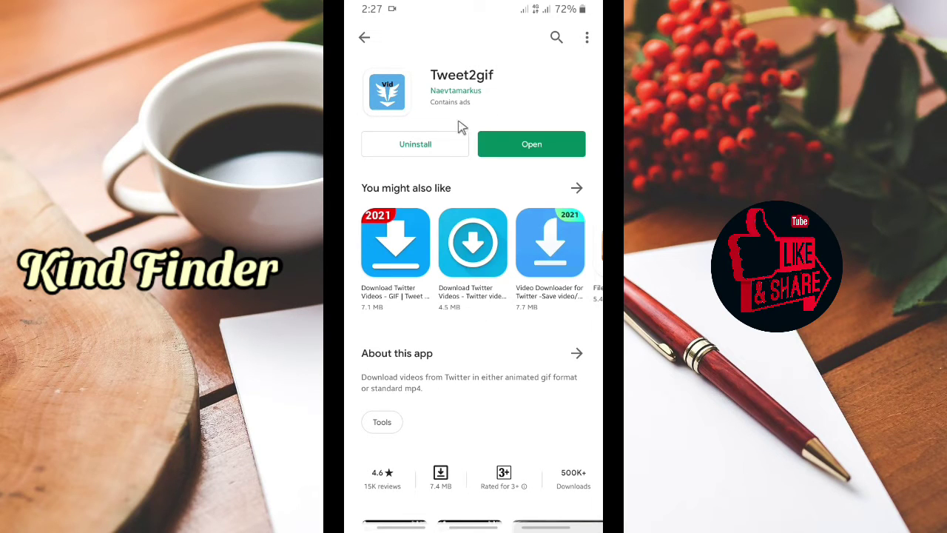
pyautogui.click(529, 147)
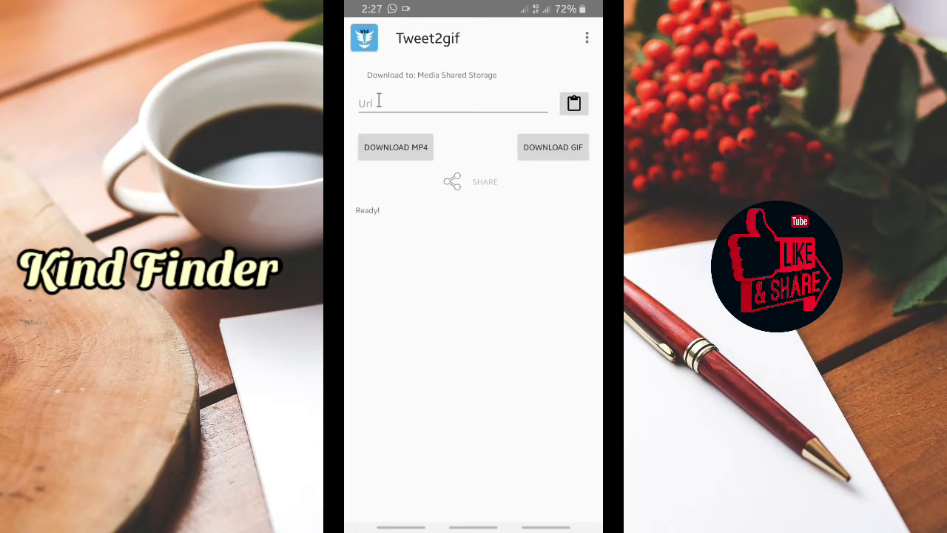
# - Allow Tweet2gif's permission request, dismiss its instructions, and return to Twitter
pyautogui.click(486, 447)
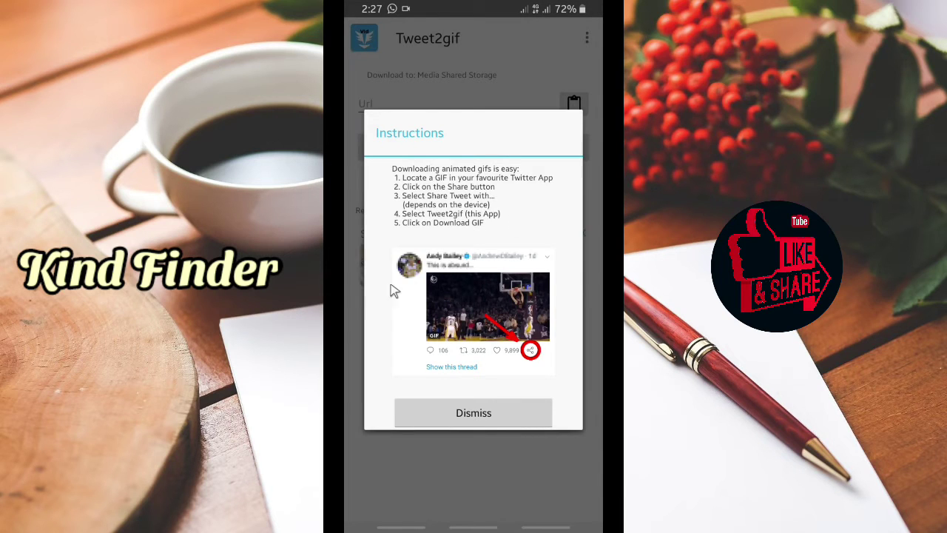
pyautogui.click(485, 419)
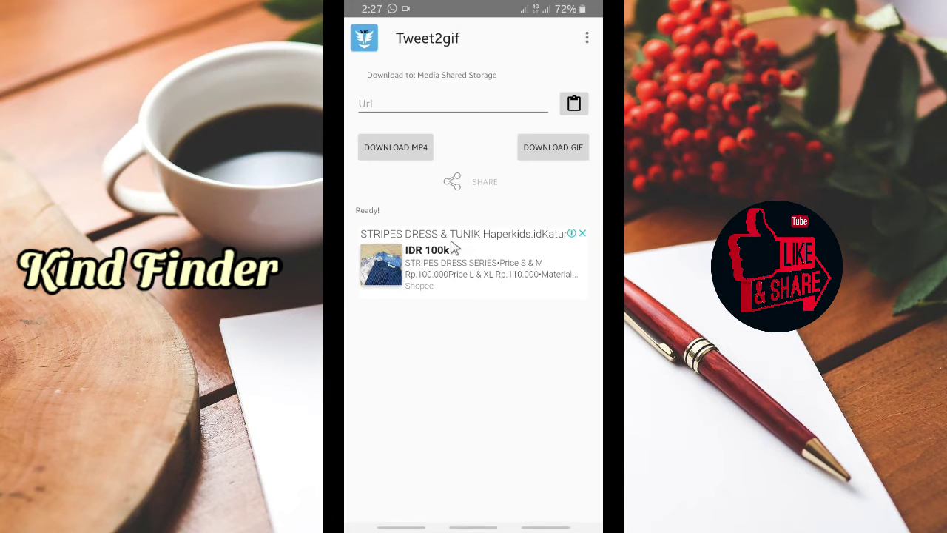
pyautogui.hotkey('alt', 's')
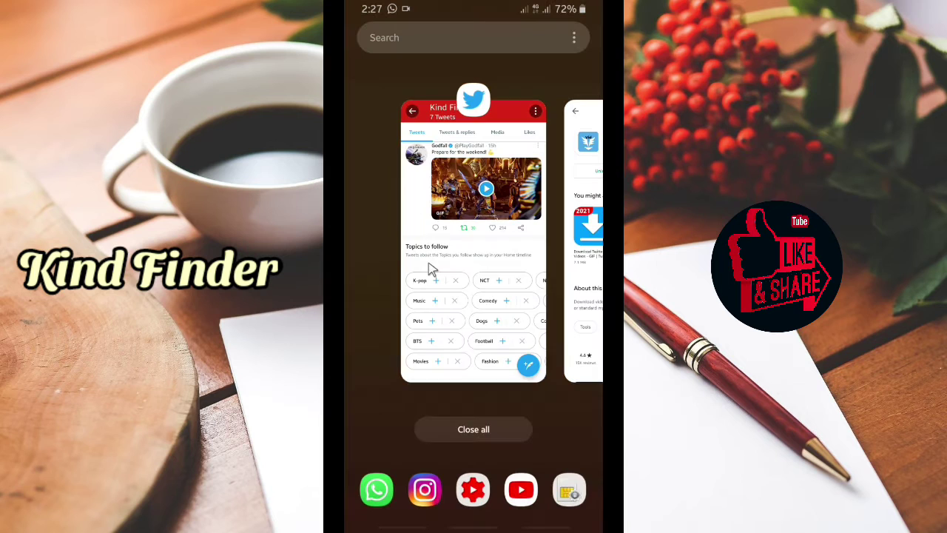
pyautogui.click(367, 237)
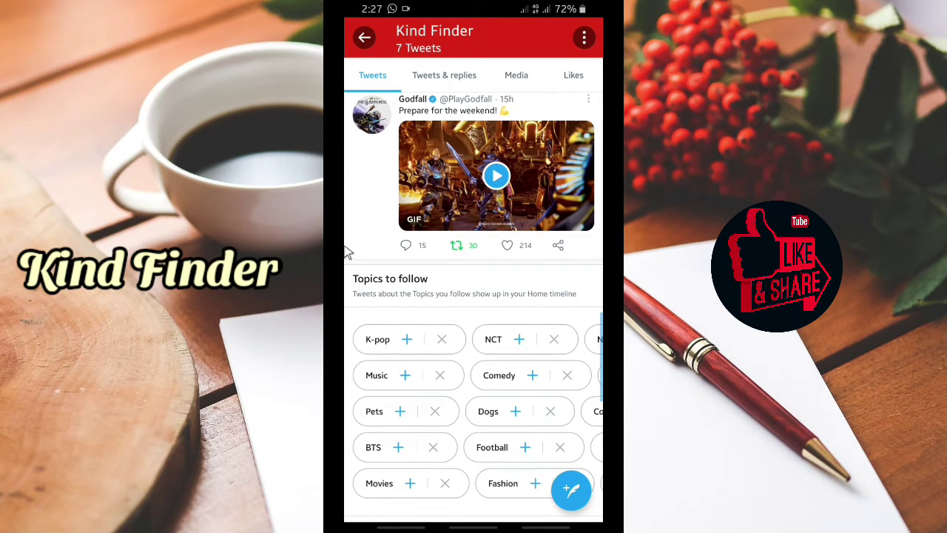
# - Copy the Minions GIF tweet's link via Share > Copy Link
pyautogui.scroll(10, 347, 251)
pyautogui.scroll(-3, 461, 315)
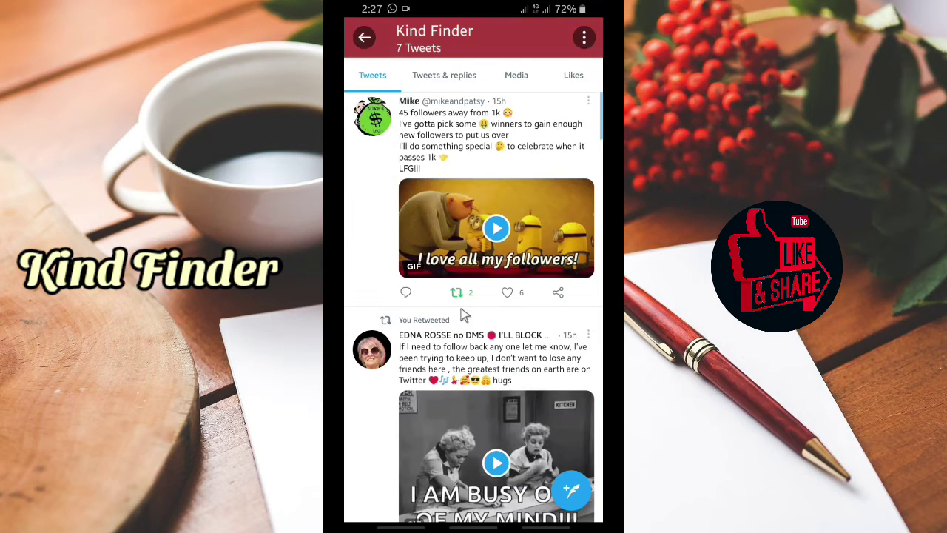
pyautogui.click(560, 294)
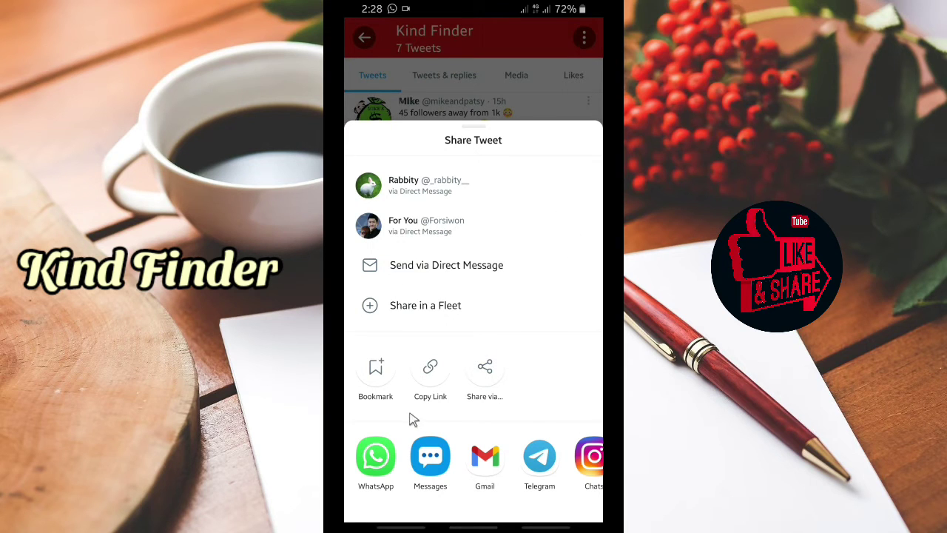
pyautogui.click(431, 369)
pyautogui.click(403, 526)
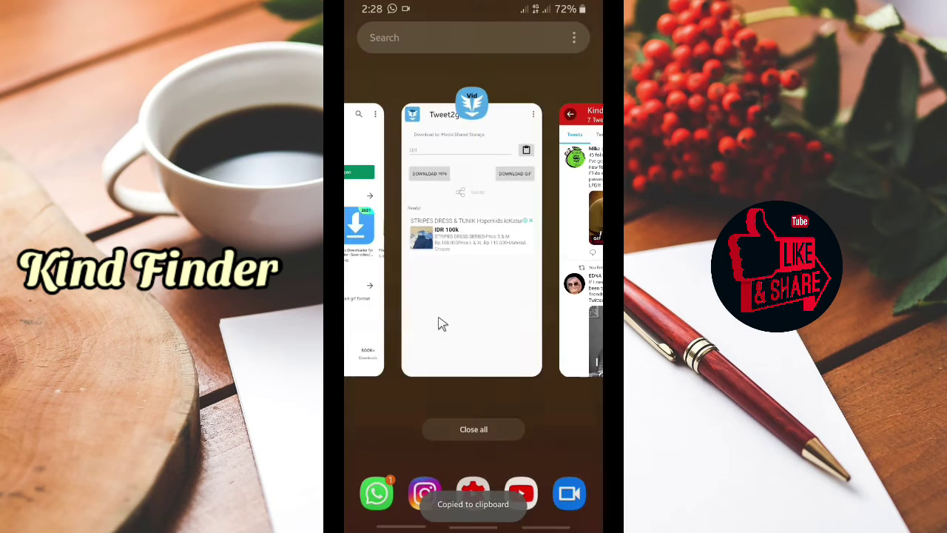
# - Paste the Minions tweet link into Tweet2gif's Url field and download it as a GIF
pyautogui.click(459, 269)
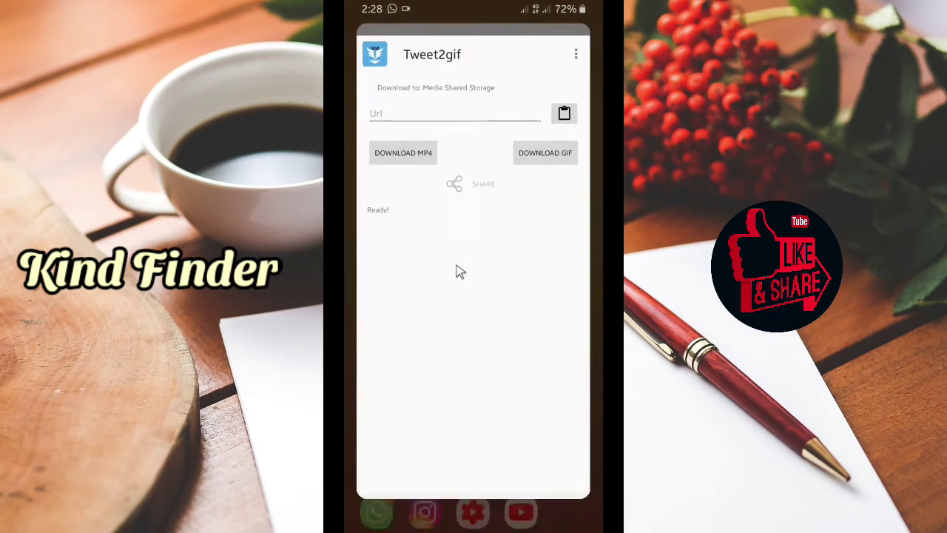
pyautogui.click(382, 99)
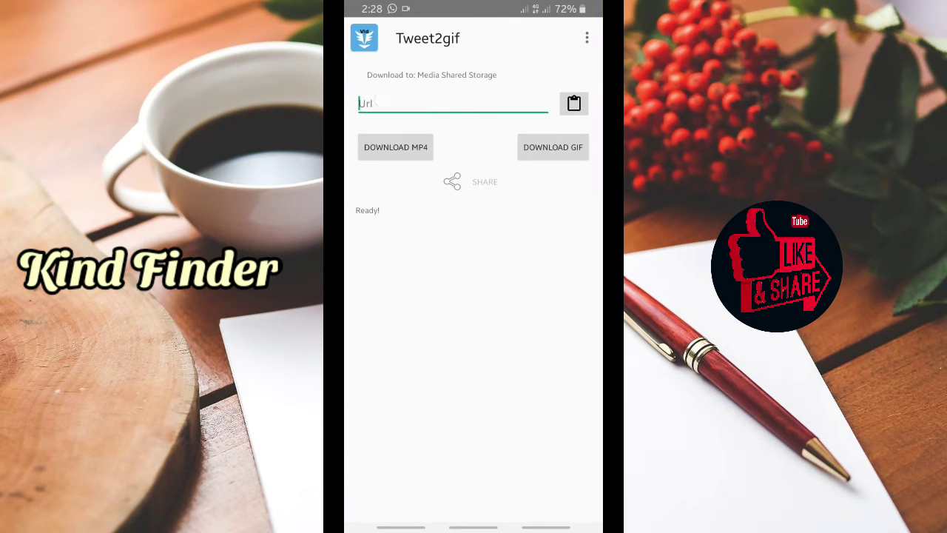
pyautogui.click(376, 102)
pyautogui.click(376, 72)
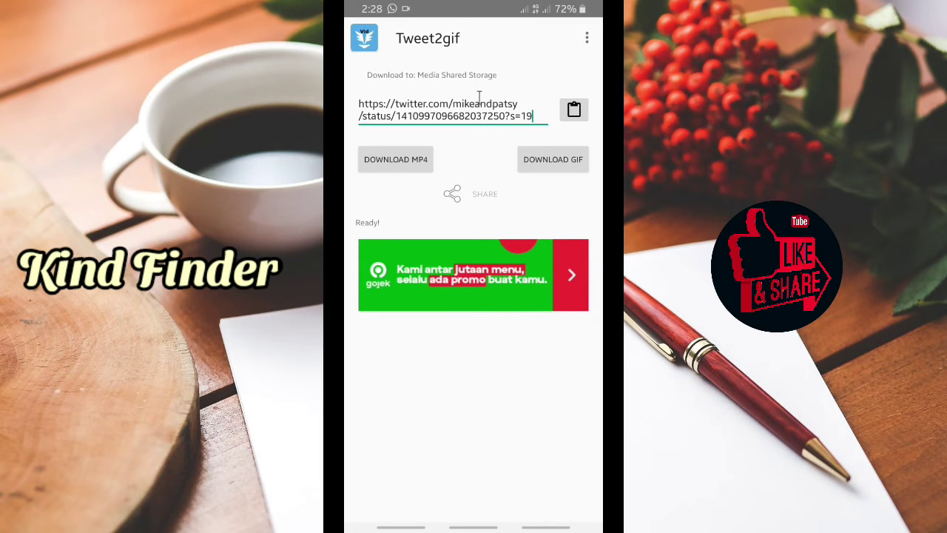
pyautogui.click(548, 164)
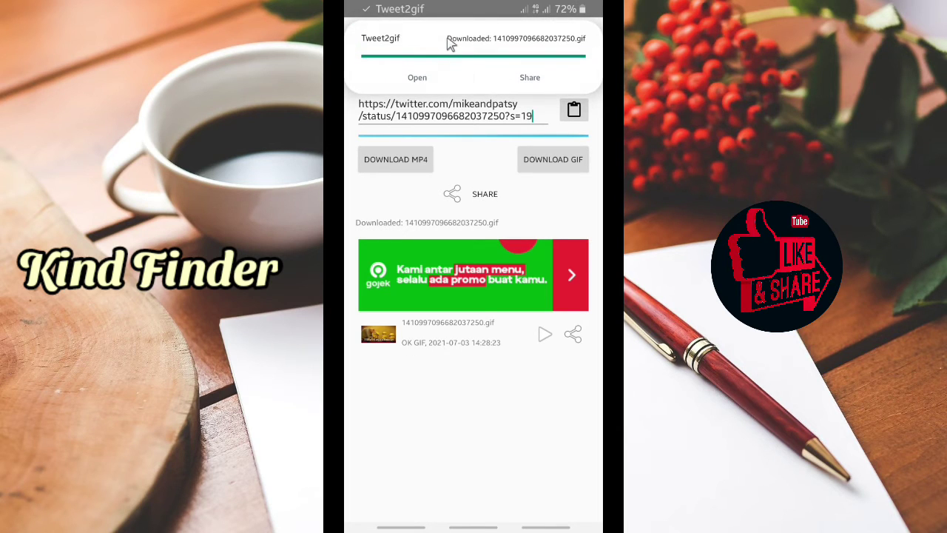
# - Open 1410997096682037250.gif in Gallery, making Gallery the default viewer
pyautogui.click(424, 82)
pyautogui.click(413, 444)
pyautogui.click(527, 503)
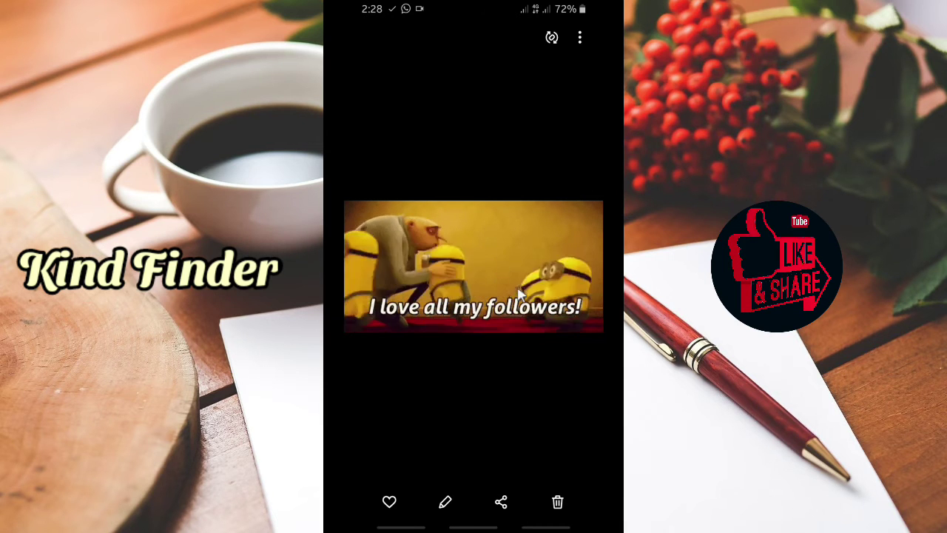
pyautogui.click(400, 527)
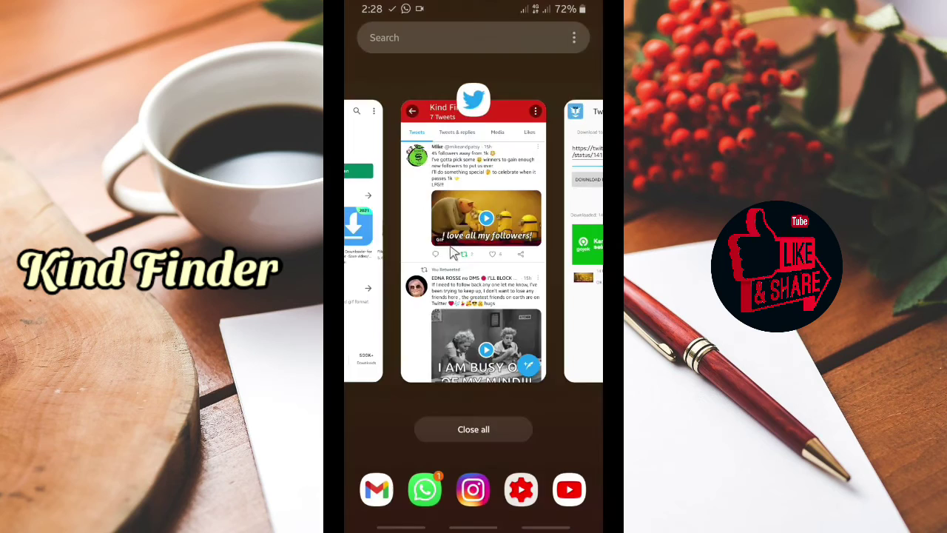
# - Back in Twitter, scroll to the chicken GIF tweet and copy its link
pyautogui.moveTo(385, 267); pyautogui.dragTo(533, 266)
pyautogui.click(459, 237)
pyautogui.click(401, 527)
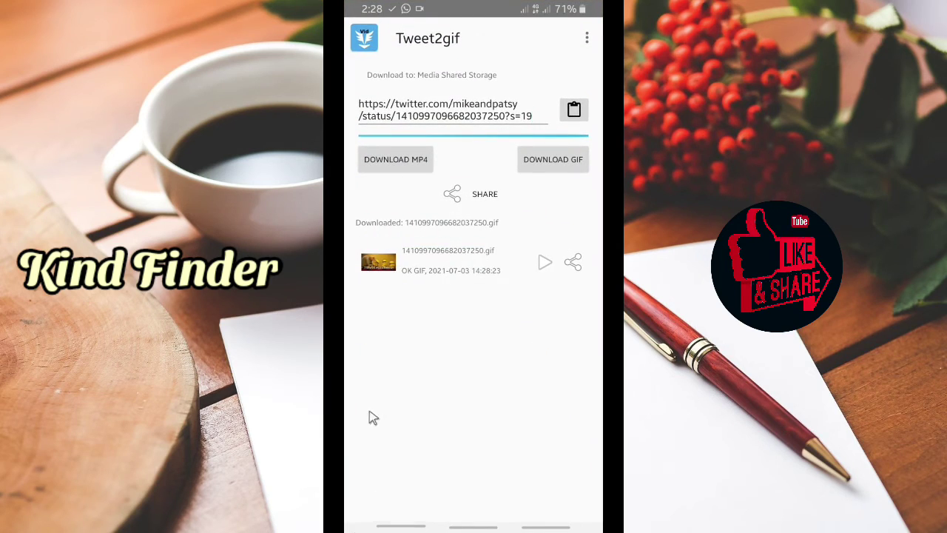
pyautogui.click(362, 329)
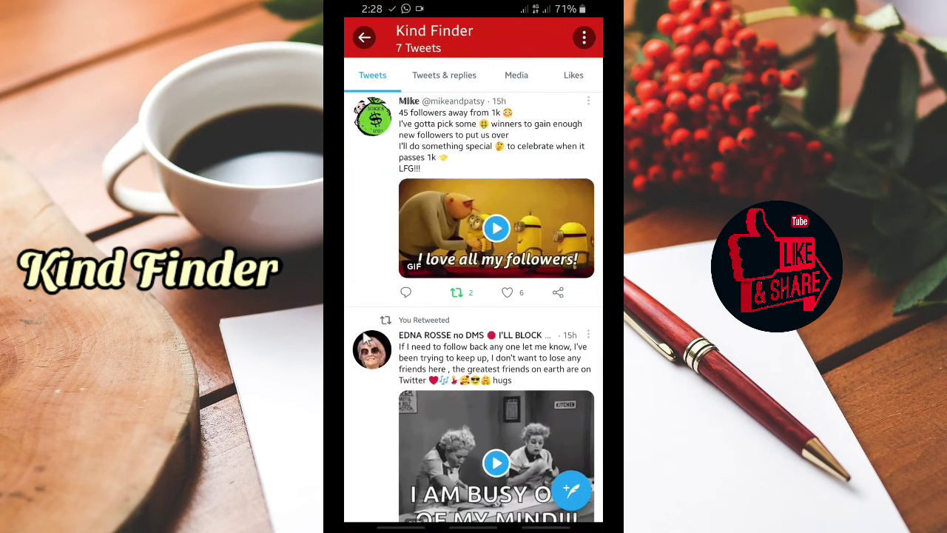
pyautogui.scroll(-5, 462, 379)
pyautogui.scroll(-10, 460, 378)
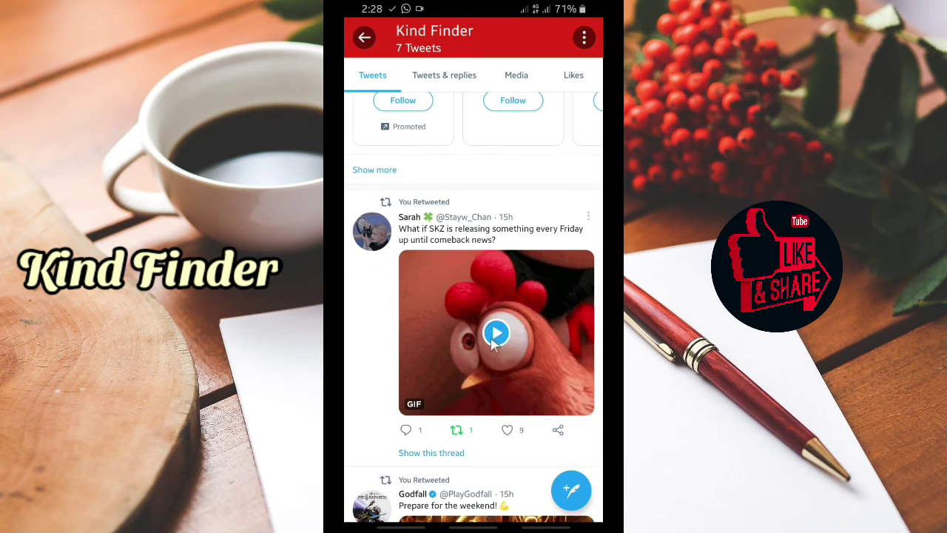
pyautogui.click(557, 429)
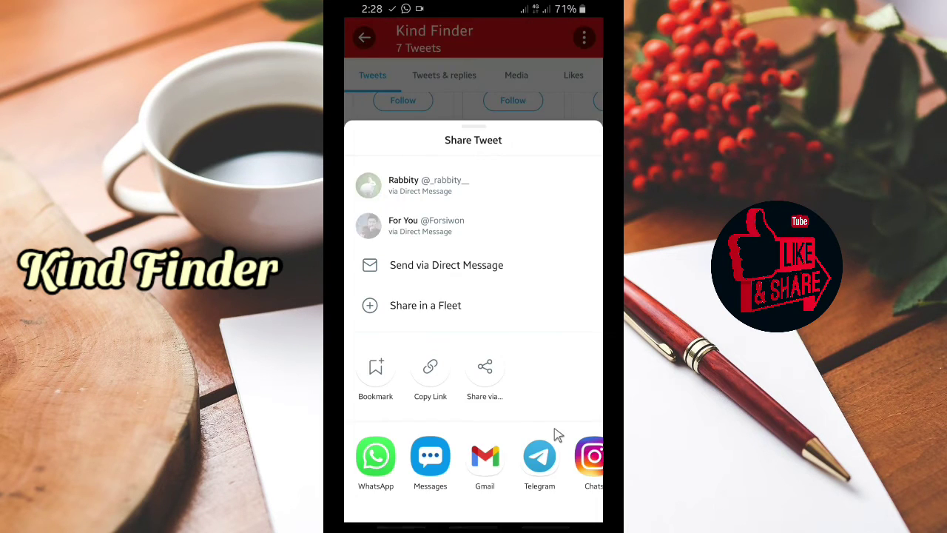
pyautogui.click(436, 372)
pyautogui.moveTo(399, 526); pyautogui.dragTo(456, 245)
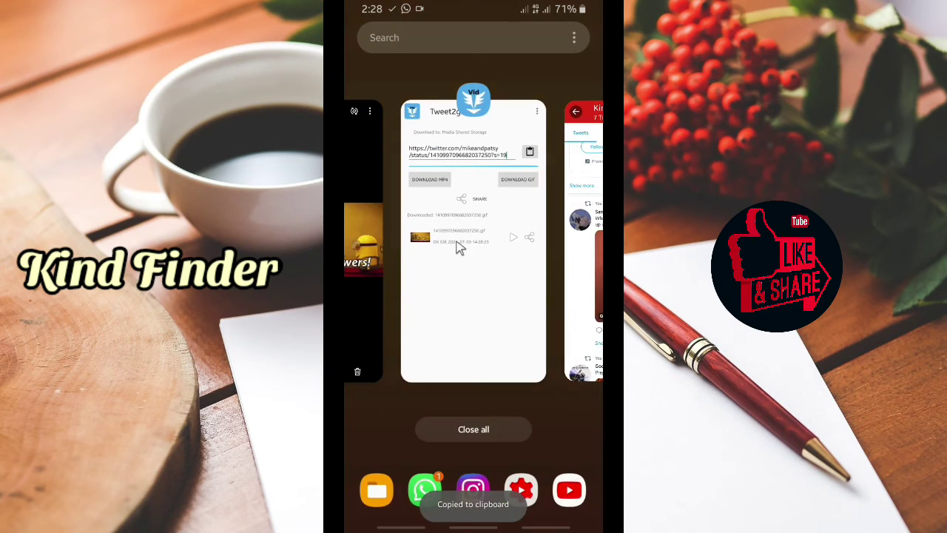
# - Replace the old Url with the chicken tweet link and download it as 1410997604121550849.gif
pyautogui.click(461, 245)
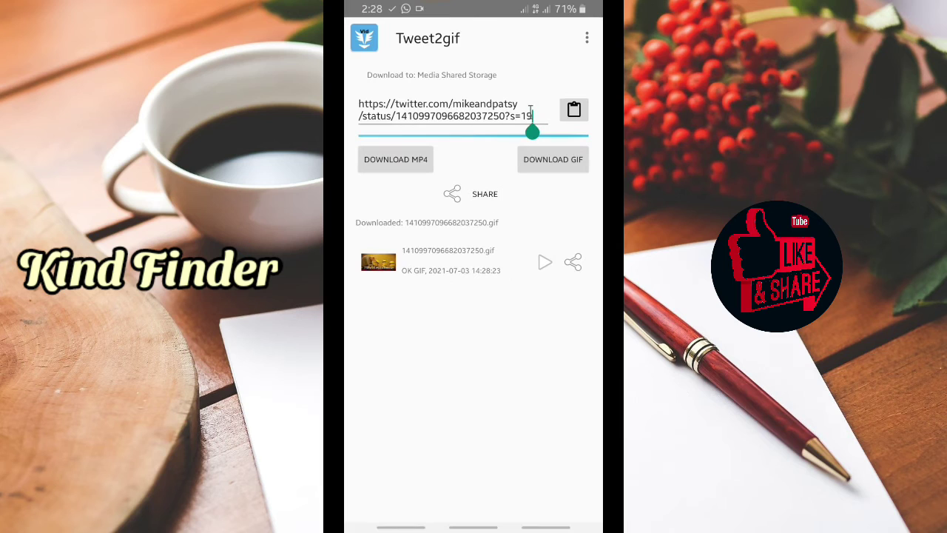
pyautogui.click(530, 111)
pyautogui.doubleClick(533, 111)
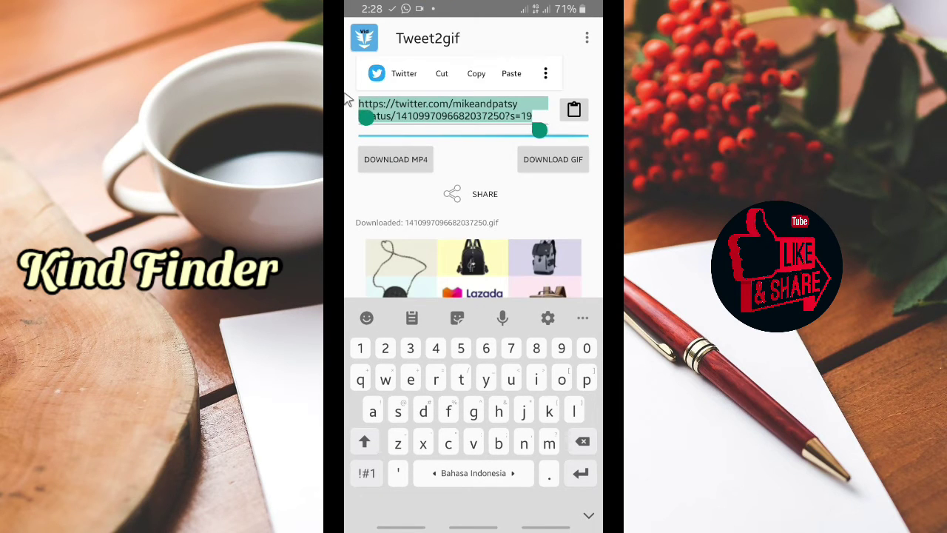
pyautogui.click(511, 73)
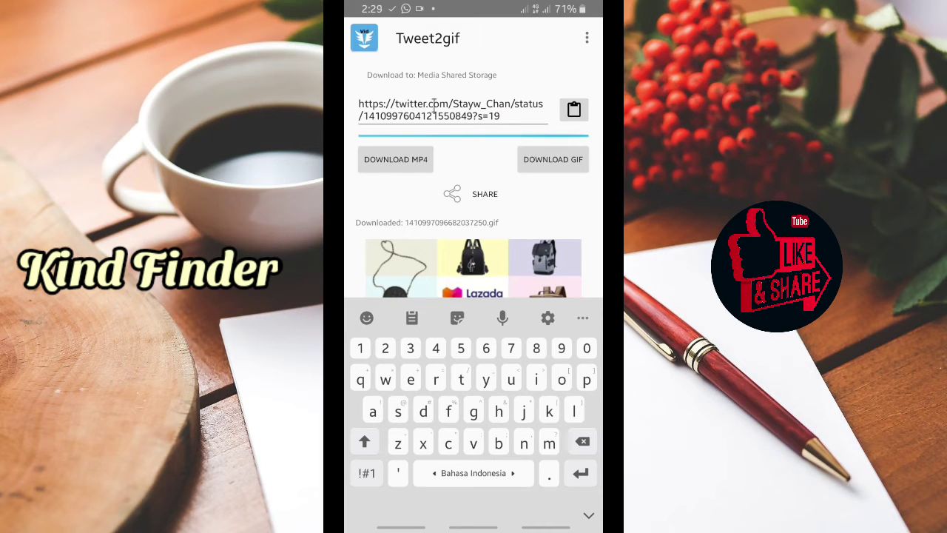
pyautogui.click(545, 160)
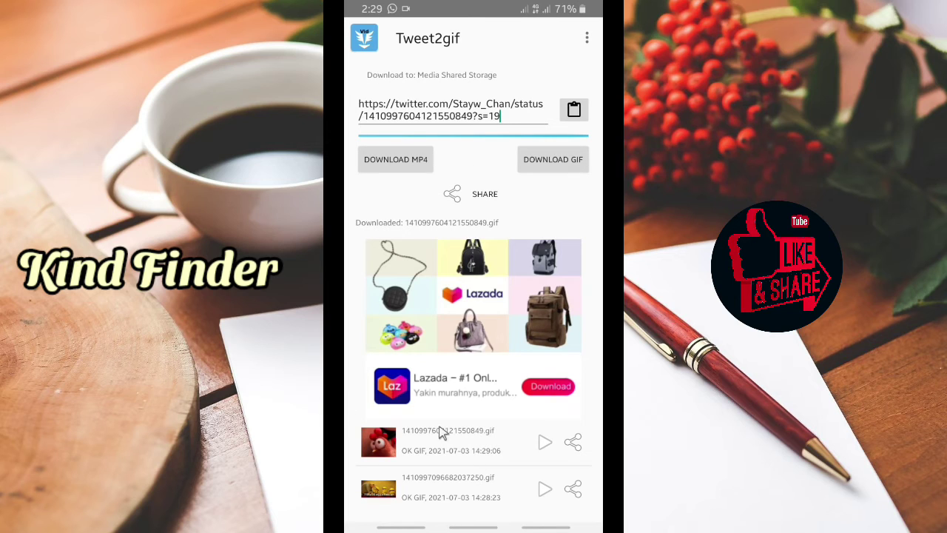
pyautogui.scroll(-1, 419, 434)
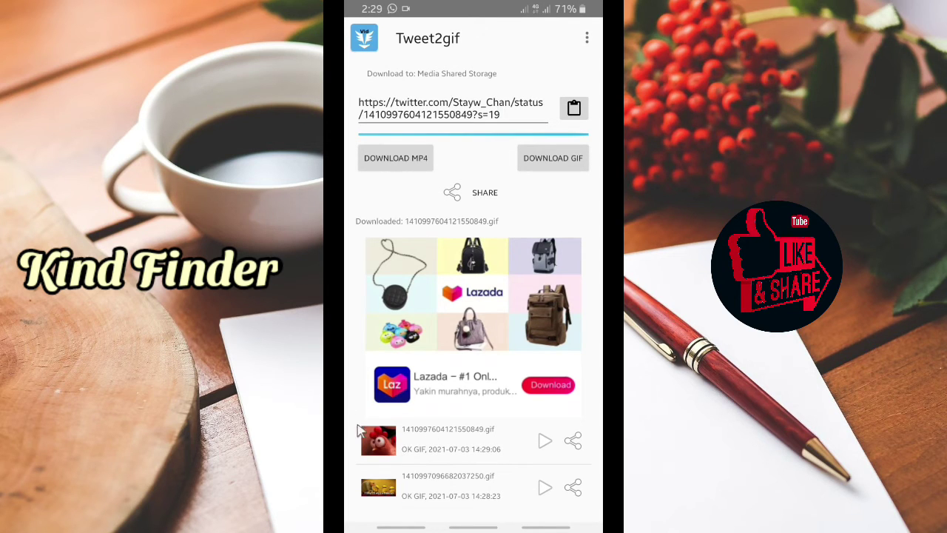
# - Play a saved GIF full screen, then leave the viewer for the home screen
pyautogui.click(544, 443)
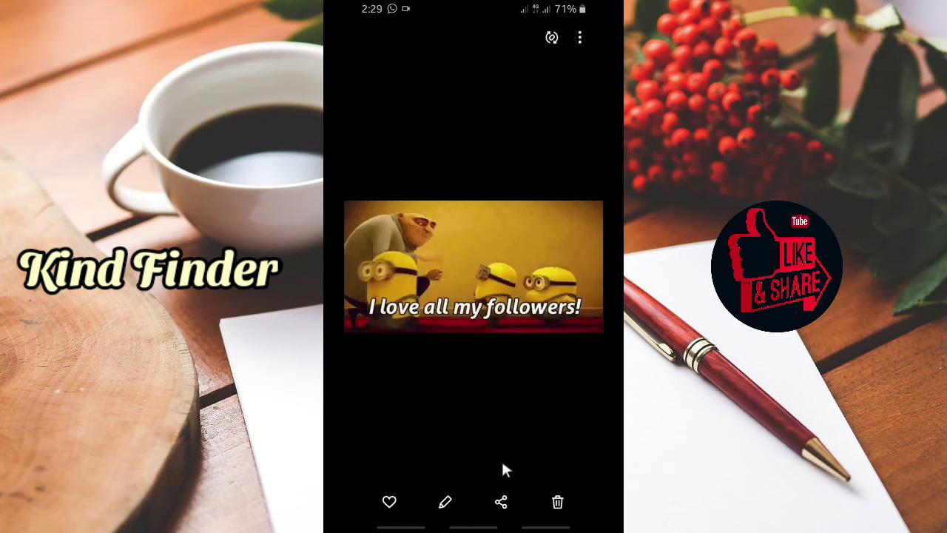
pyautogui.moveTo(543, 527); pyautogui.dragTo(540, 473)
pyautogui.moveTo(461, 523); pyautogui.dragTo(484, 158)
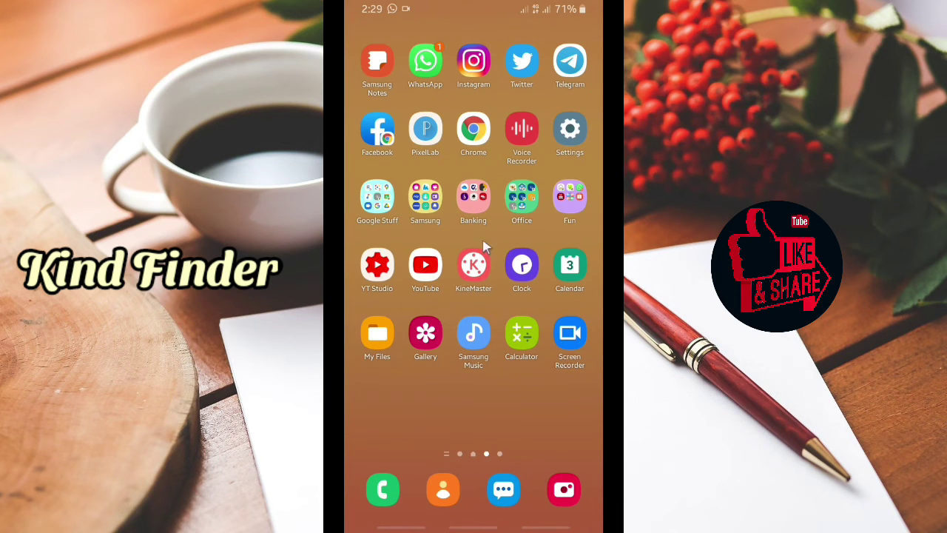
# - Reopen Twitter and scroll the profile timeline back to the Minions GIF tweet
pyautogui.click(518, 65)
pyautogui.scroll(5, 459, 264)
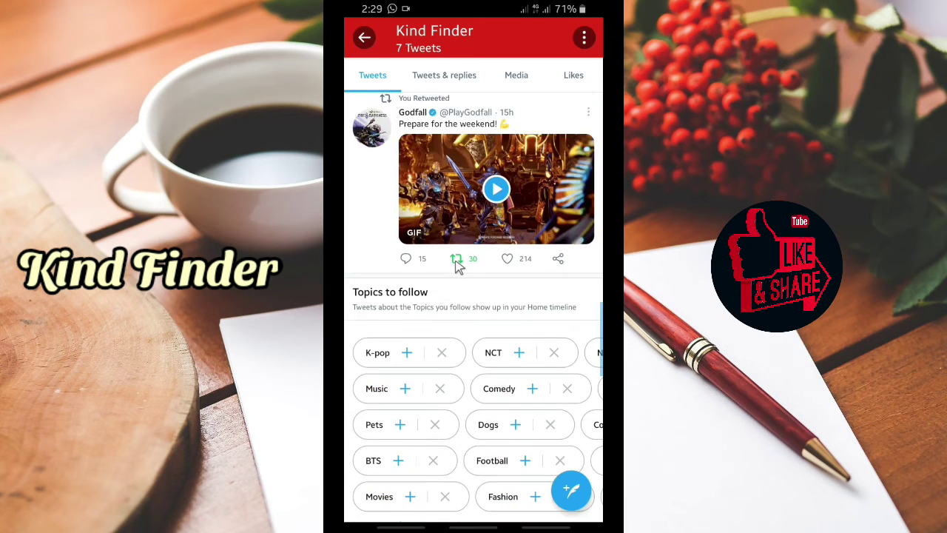
pyautogui.scroll(5, 457, 287)
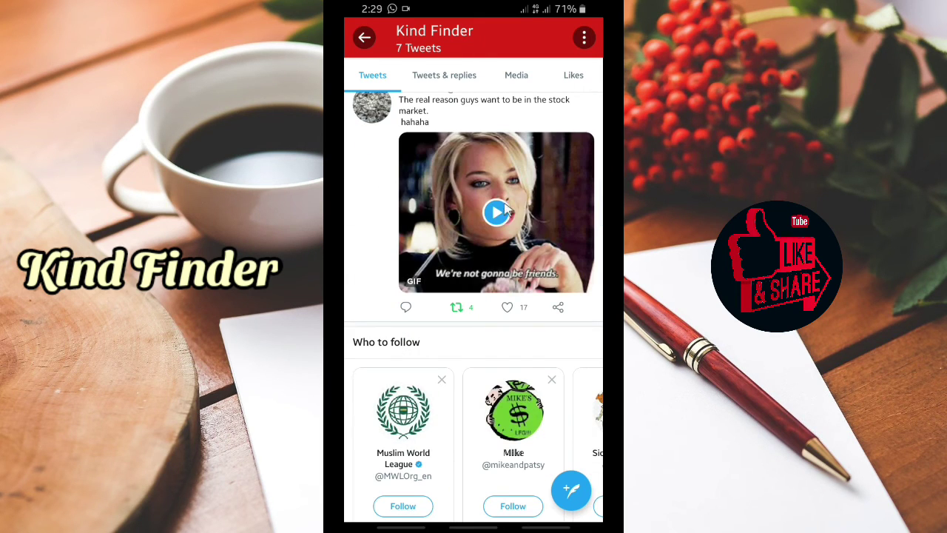
pyautogui.scroll(5, 498, 201)
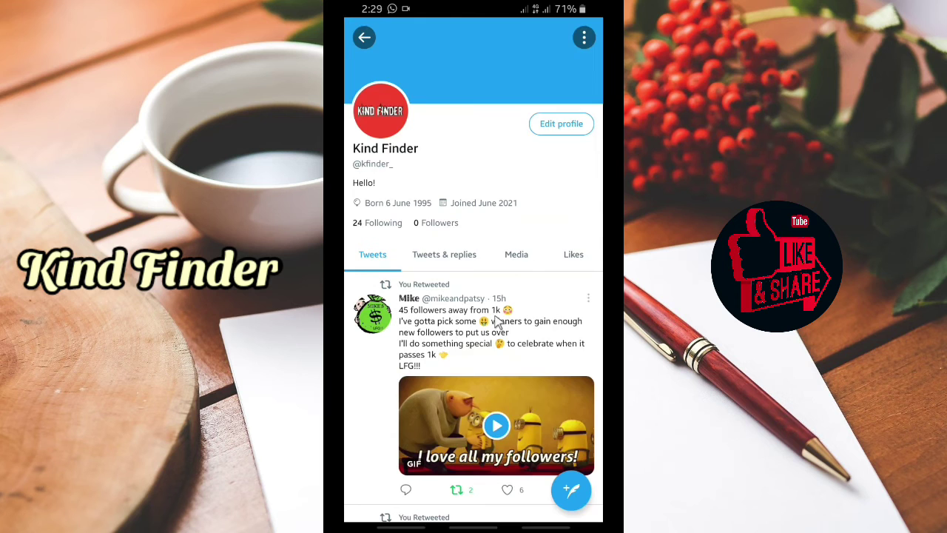
pyautogui.scroll(-3, 497, 323)
pyautogui.click(401, 527)
# - Verify the Minions and chicken GIFs in Tweet2gif, then return to the home screen's app icons page
pyautogui.click(460, 191)
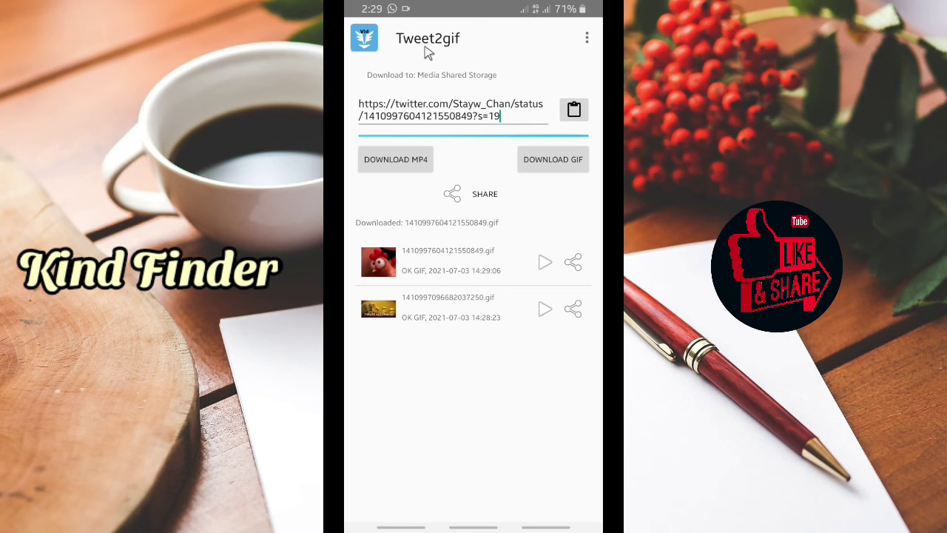
pyautogui.moveTo(474, 525); pyautogui.dragTo(482, 422)
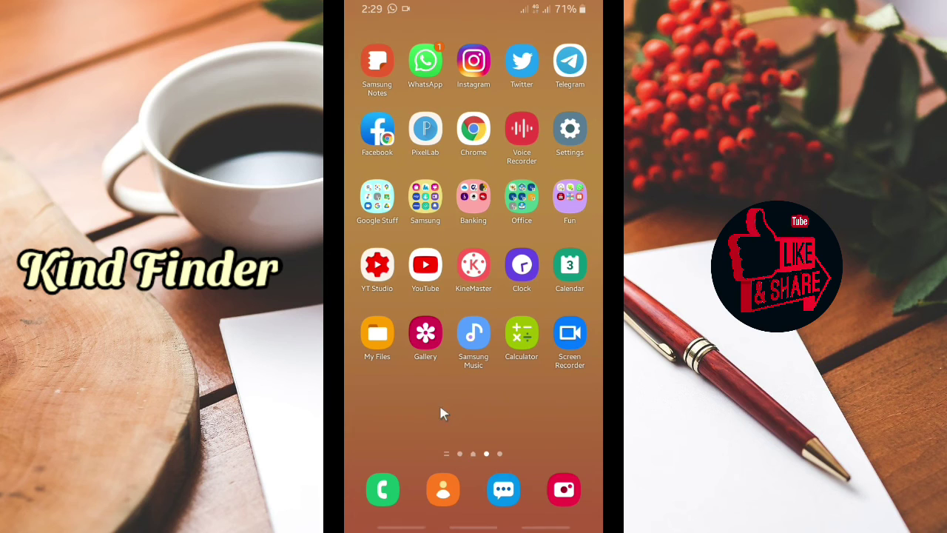
pyautogui.moveTo(439, 354); pyautogui.dragTo(471, 350)
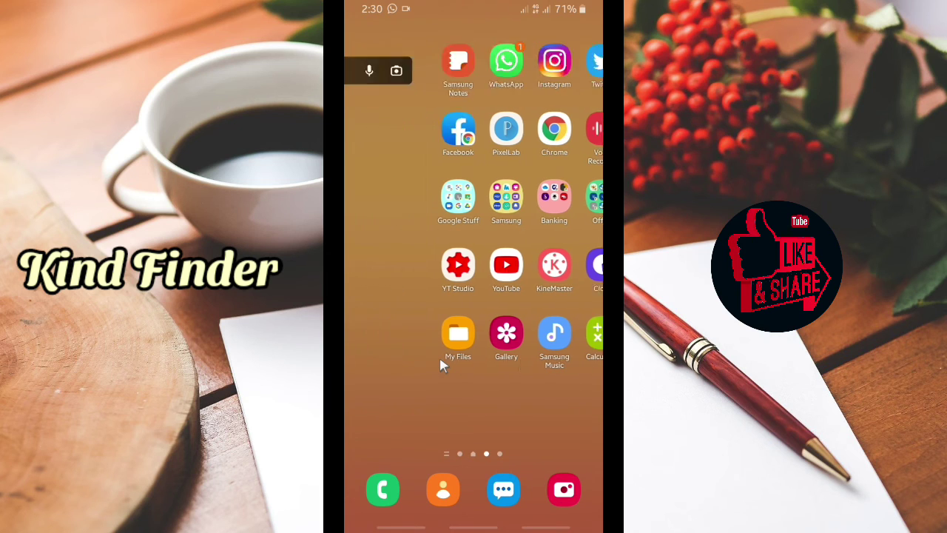